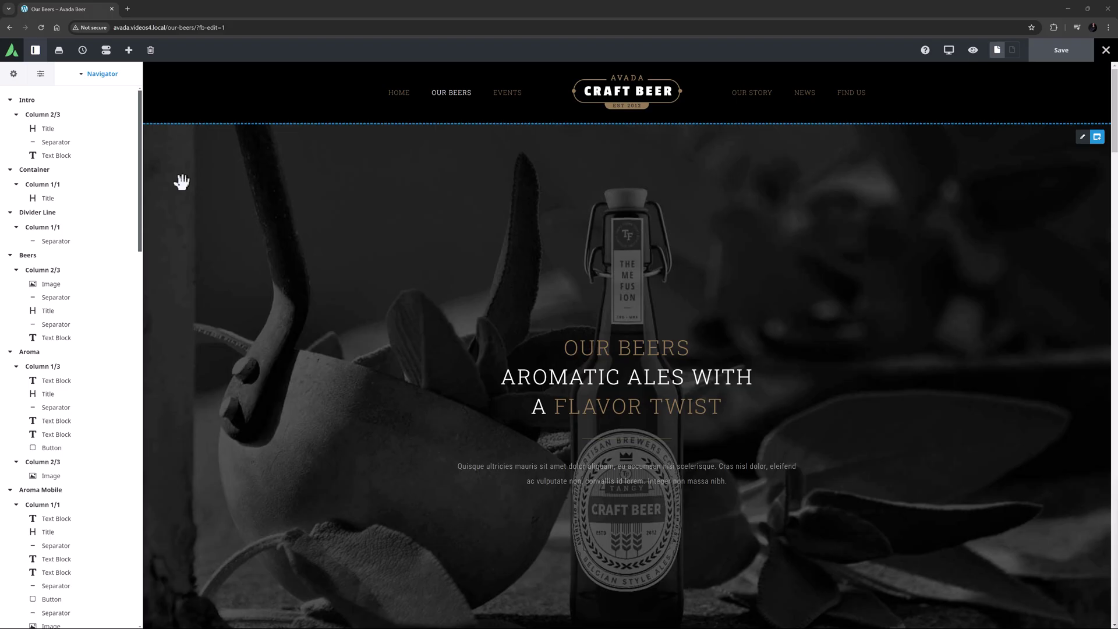
Step: Insert a Counter Boxes element into the VITAL STATS column
left_click(62, 174)
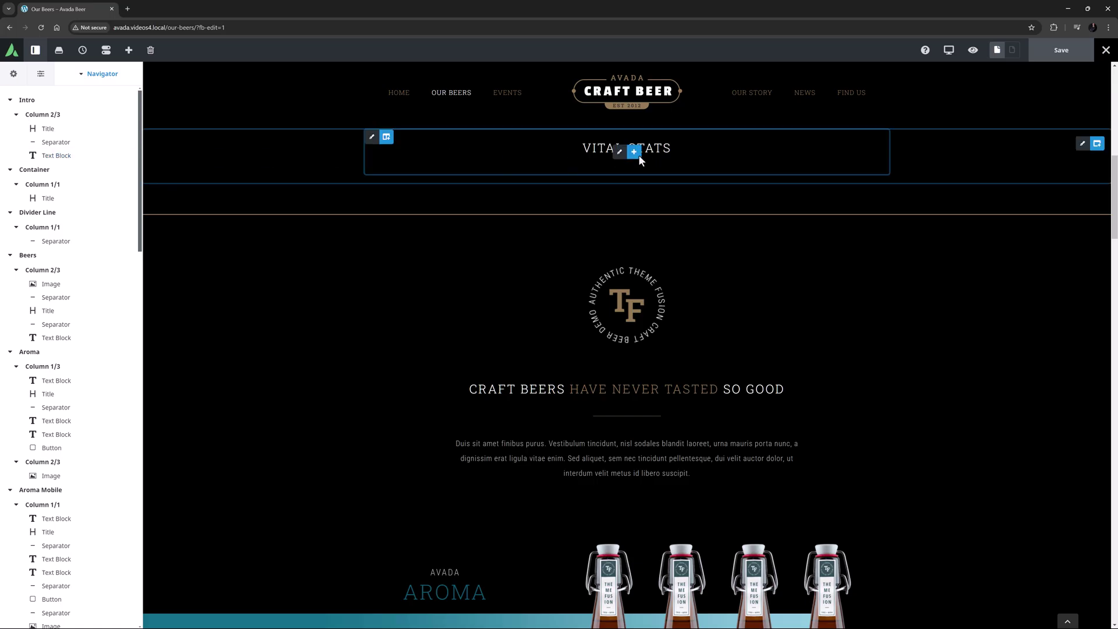
left_click(638, 156)
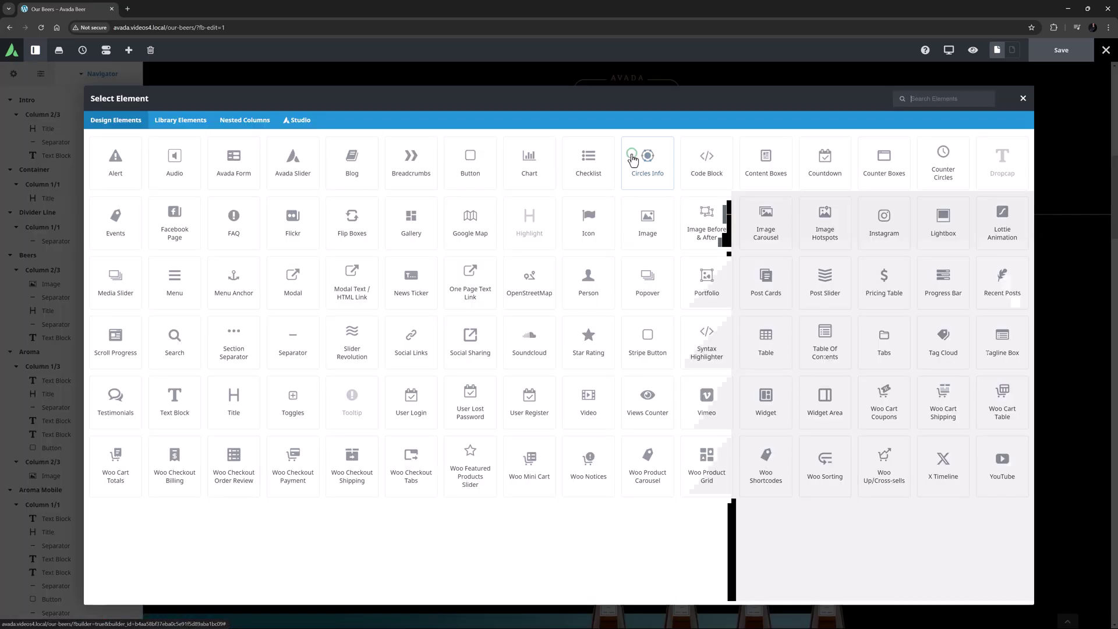
left_click(864, 166)
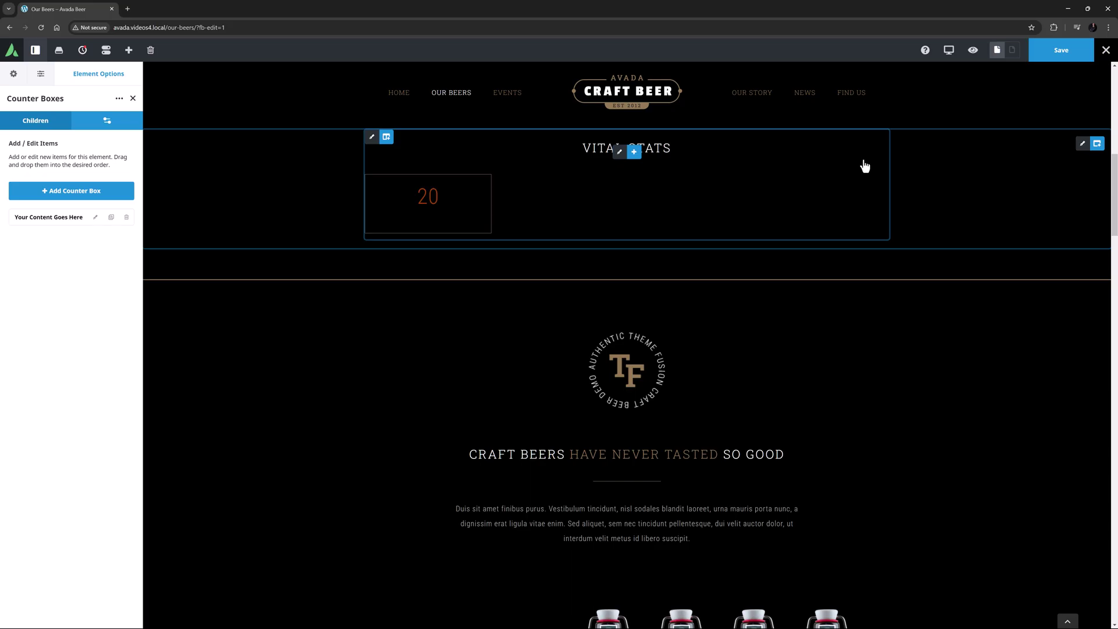
Step: On the General settings, keep the counter boxes at 4 columns
left_click(105, 125)
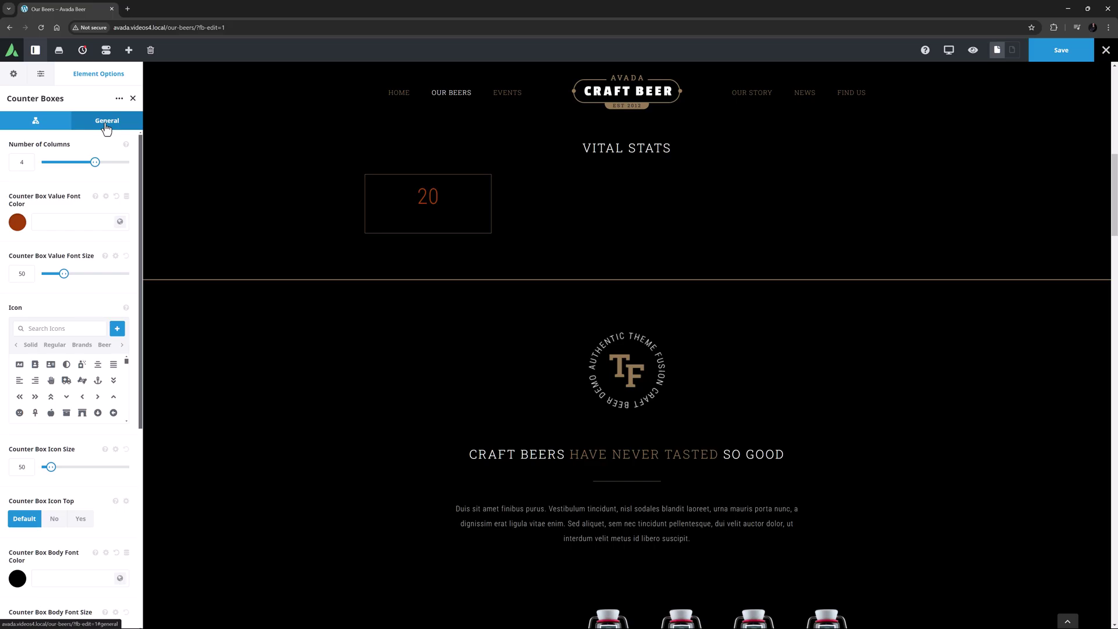
double_click(23, 162)
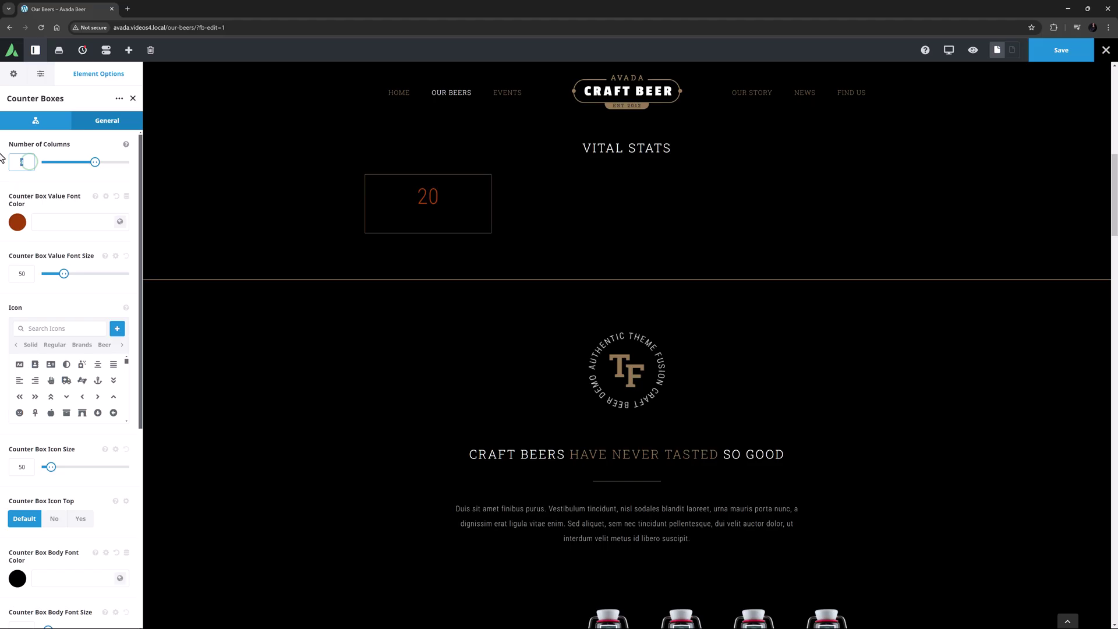
type("2")
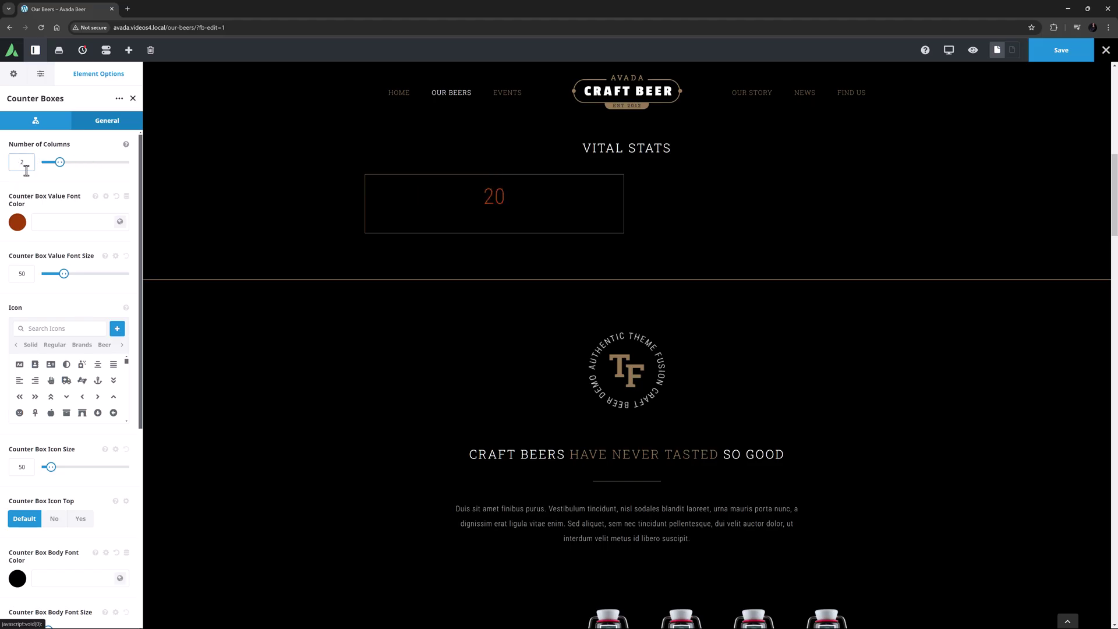
double_click(22, 162)
type("4")
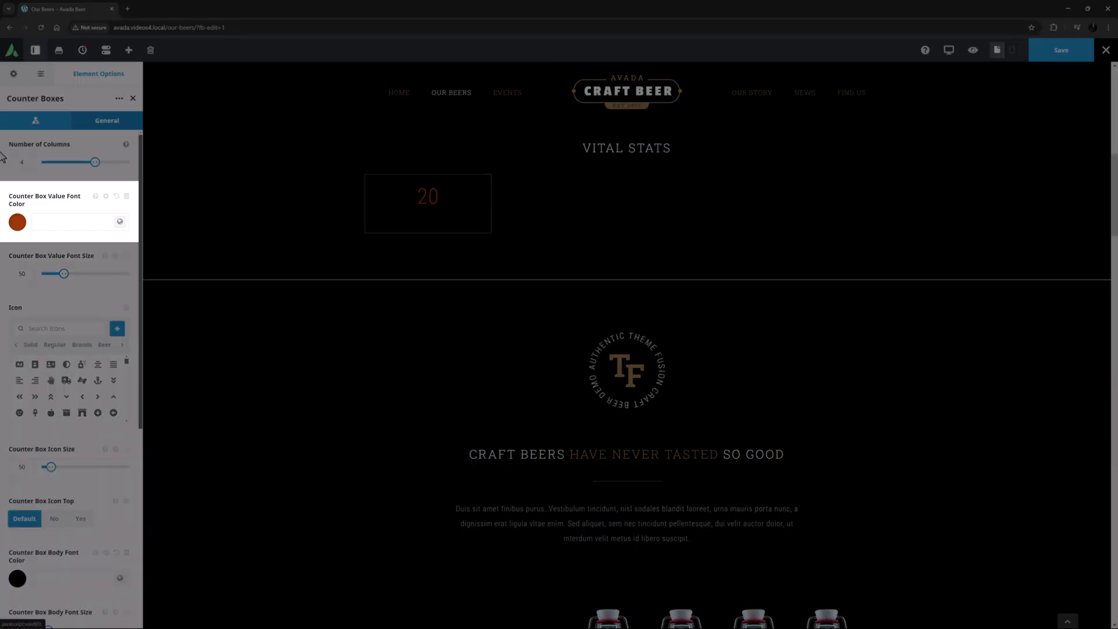
Step: Colour the counter values with global Color 3 and set their font size to 70
left_click(95, 196)
left_click(120, 255)
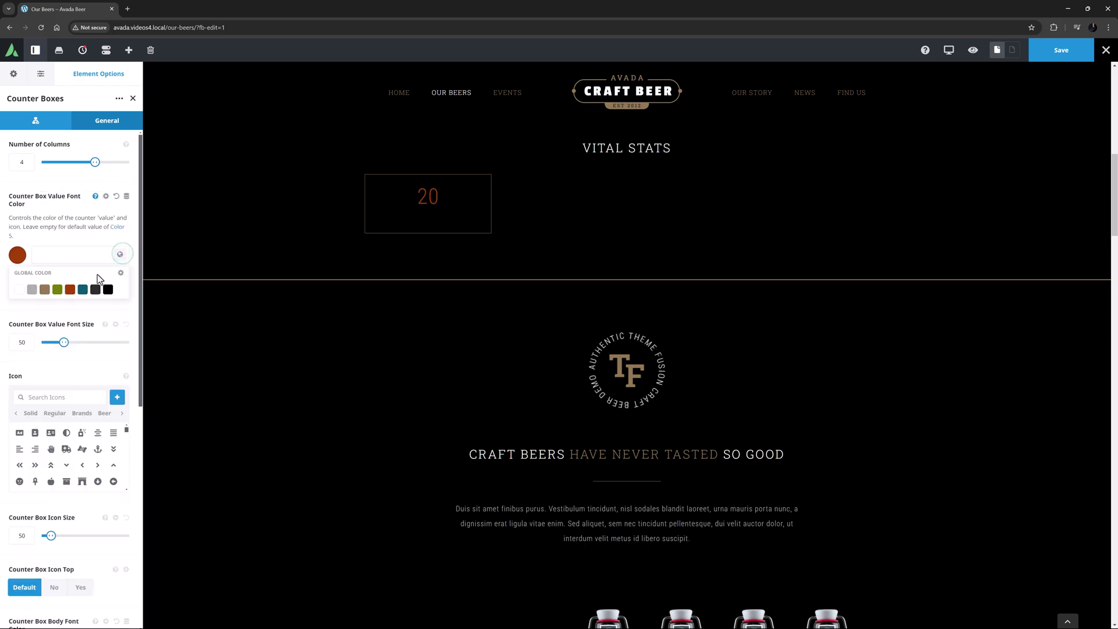
left_click(45, 289)
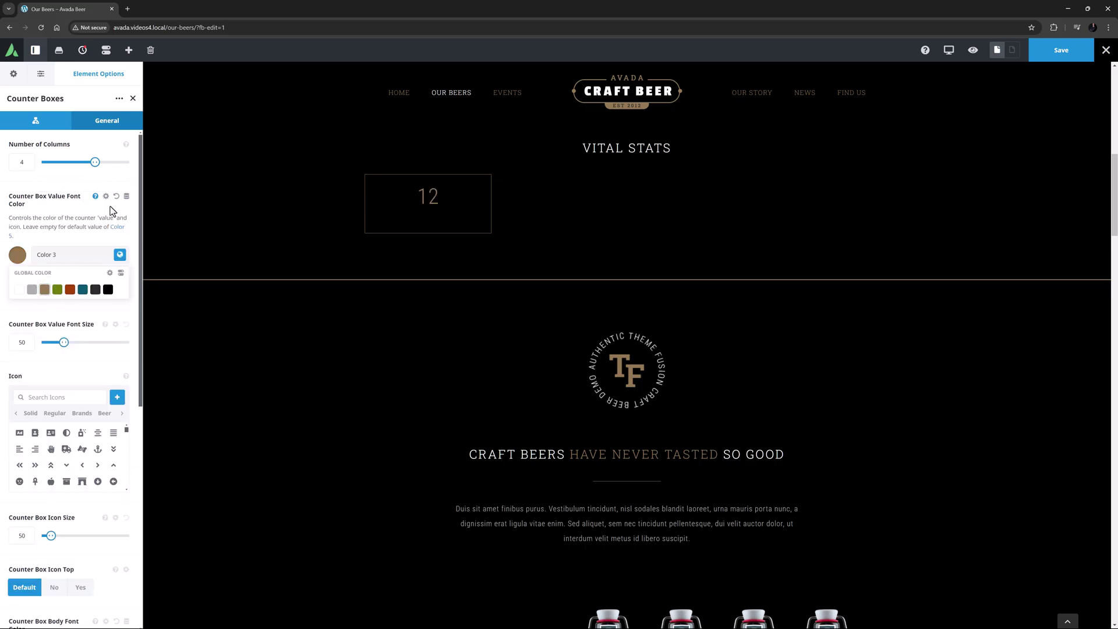
left_click(95, 197)
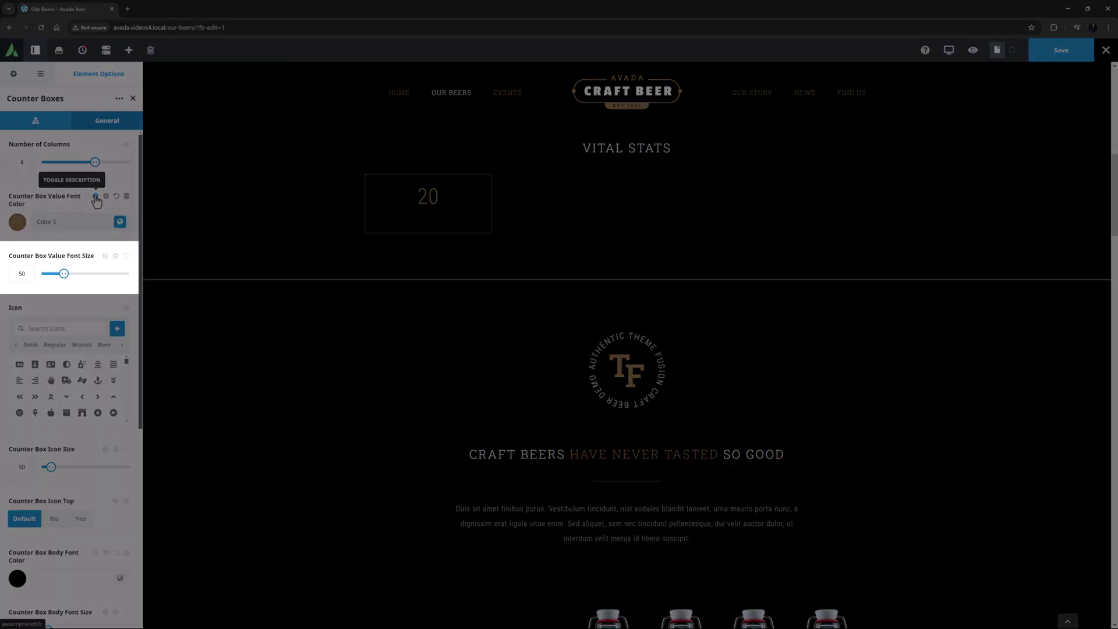
double_click(22, 273)
type("70")
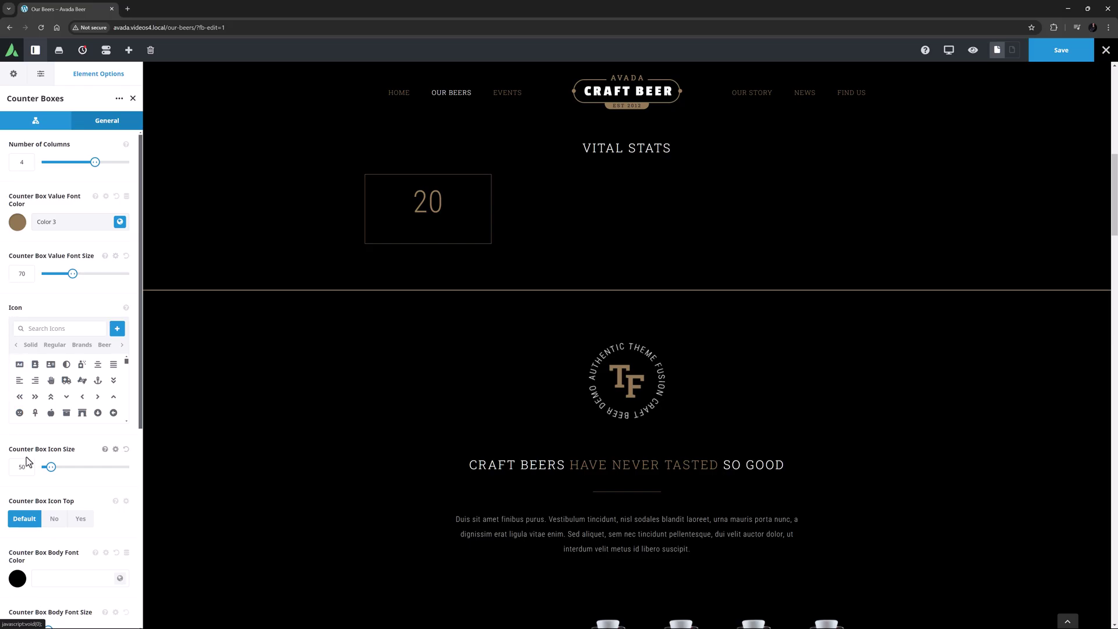
Step: Set the icon size to 36 and place the icon above the value
double_click(9, 467)
type("36")
left_click(81, 519)
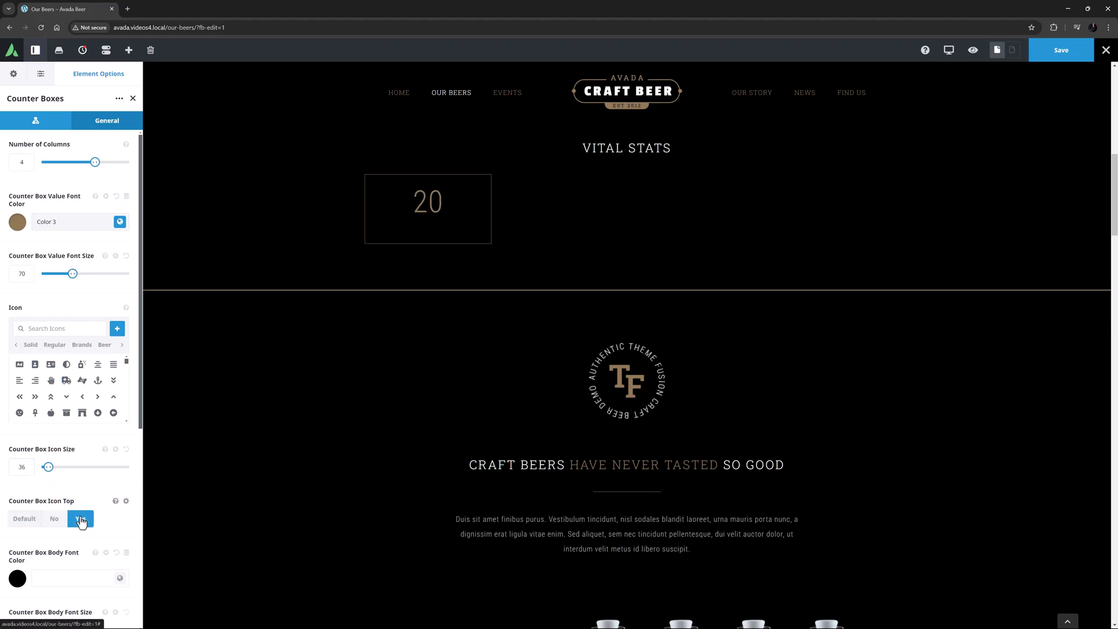
Step: Make the caption text Color 1 (white) at font size 18
scroll(79, 518, "down", 5)
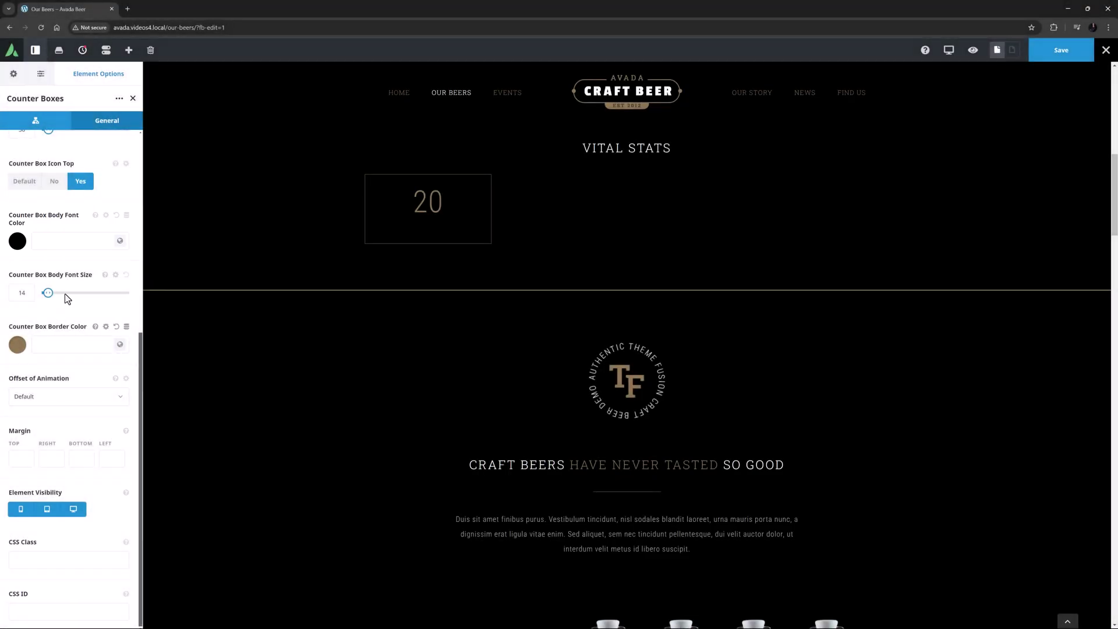
left_click(120, 240)
left_click(19, 276)
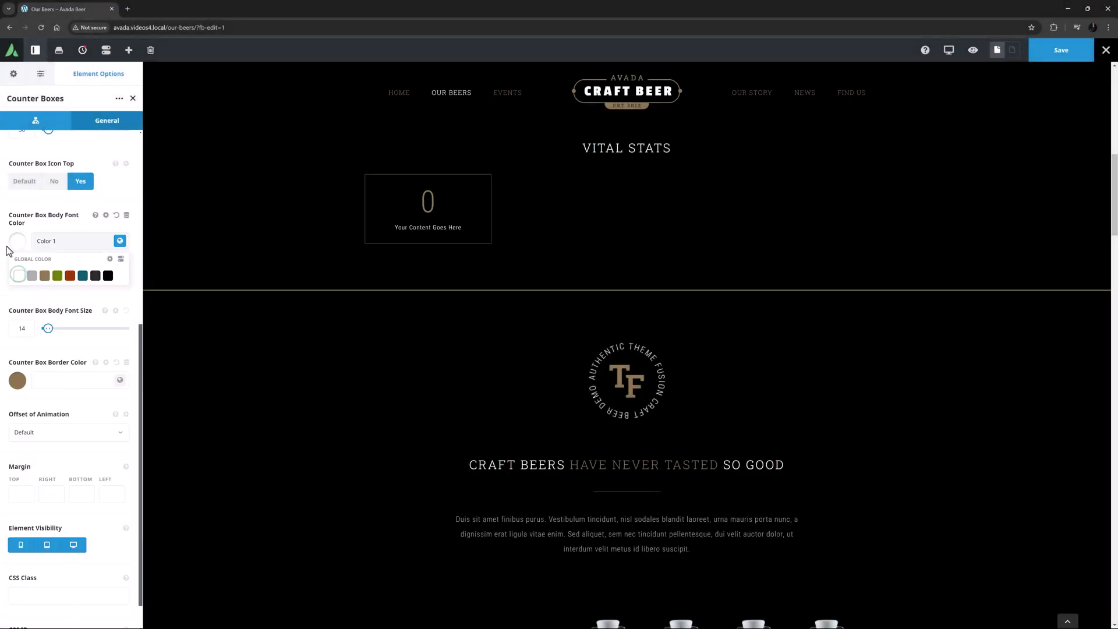
double_click(19, 292)
type("18")
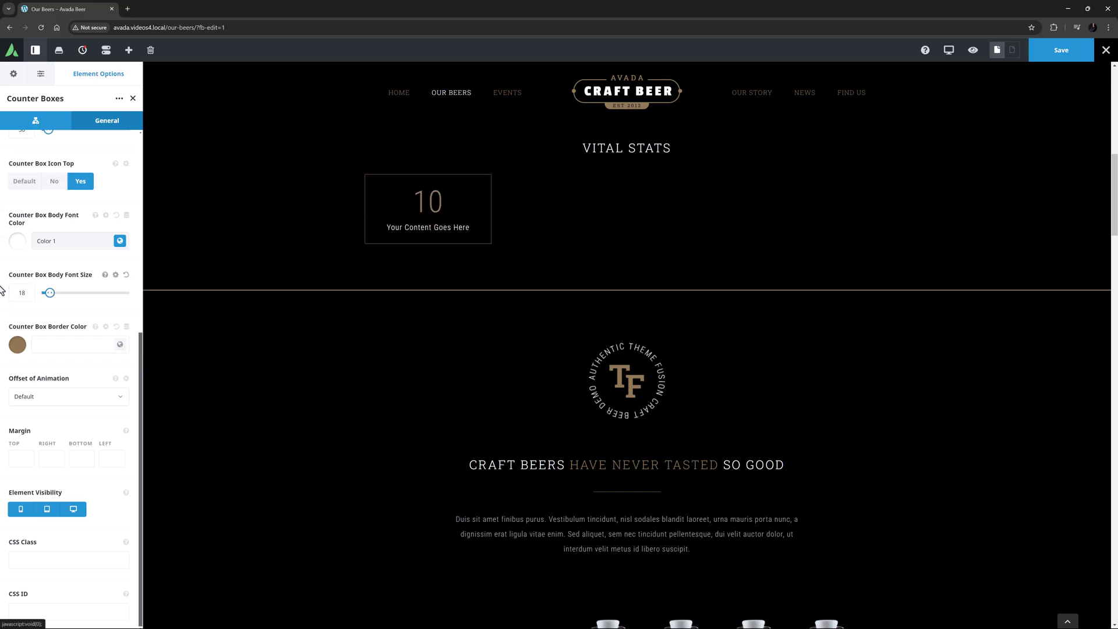
left_click(114, 351)
Step: Leave the Offset of Animation setting at Default
left_click(115, 379)
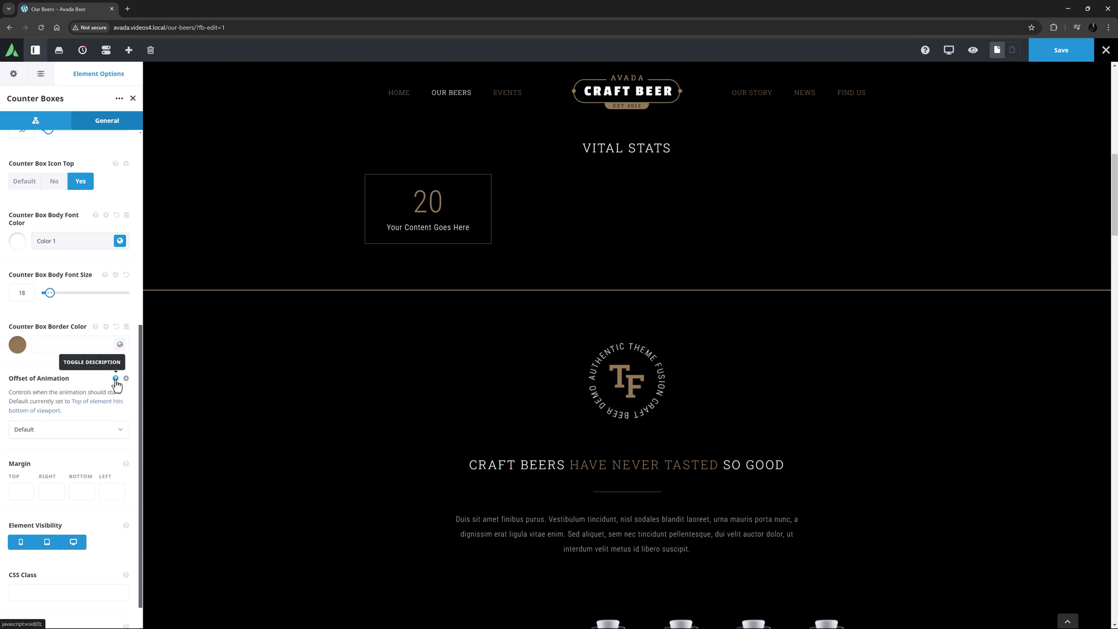
left_click(116, 379)
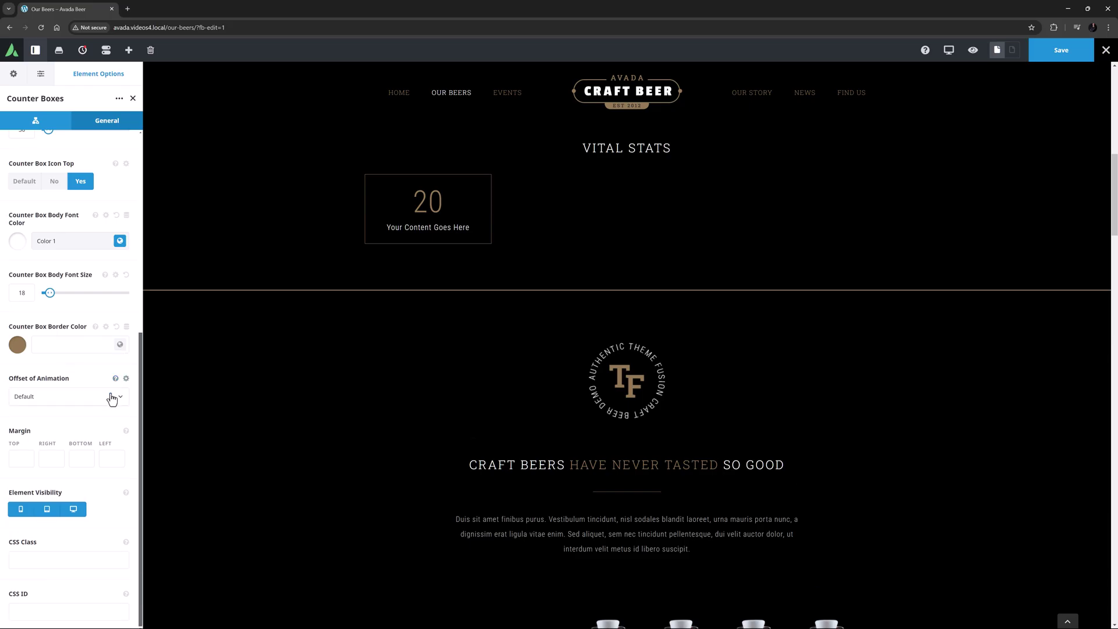
left_click(111, 397)
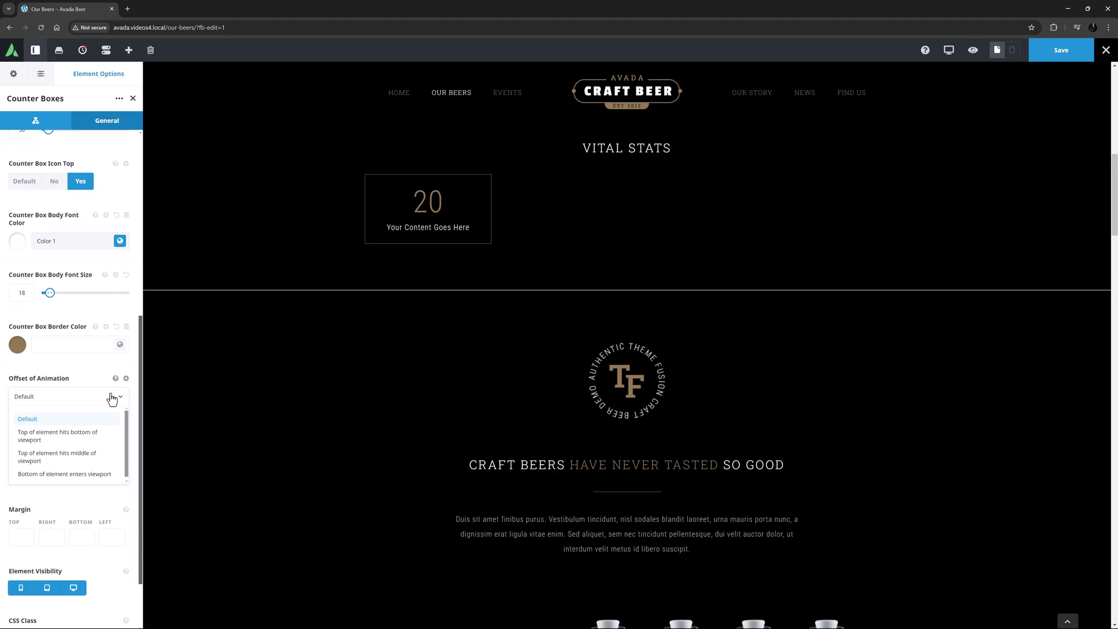
left_click(111, 398)
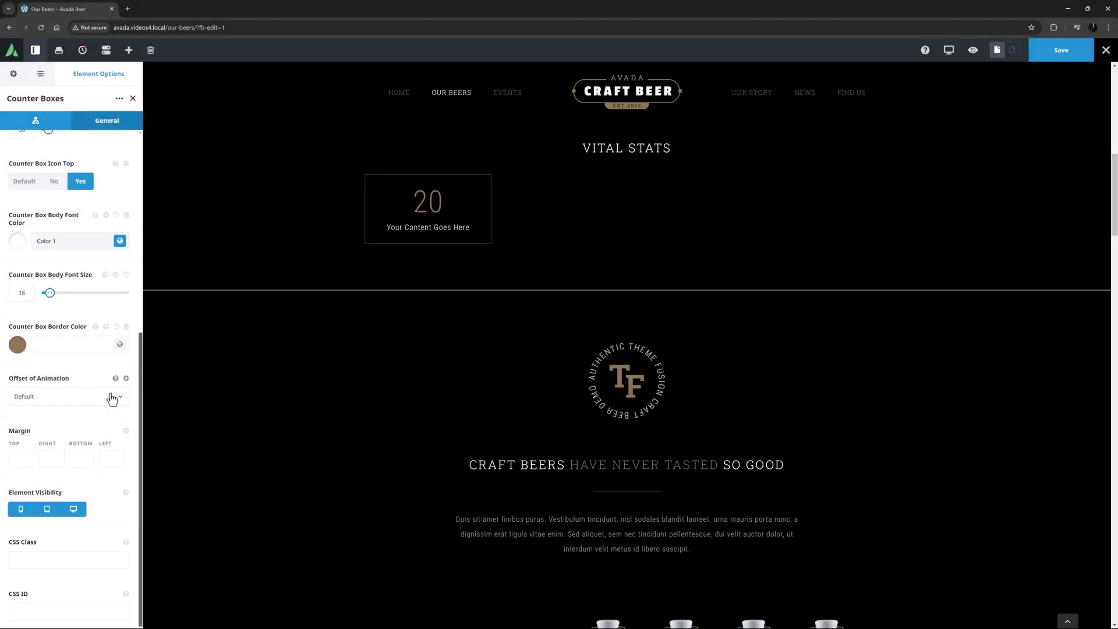
Step: Set the first counter to 14500 with a ',' delimiter and 'kg' unit after the number
left_click(34, 122)
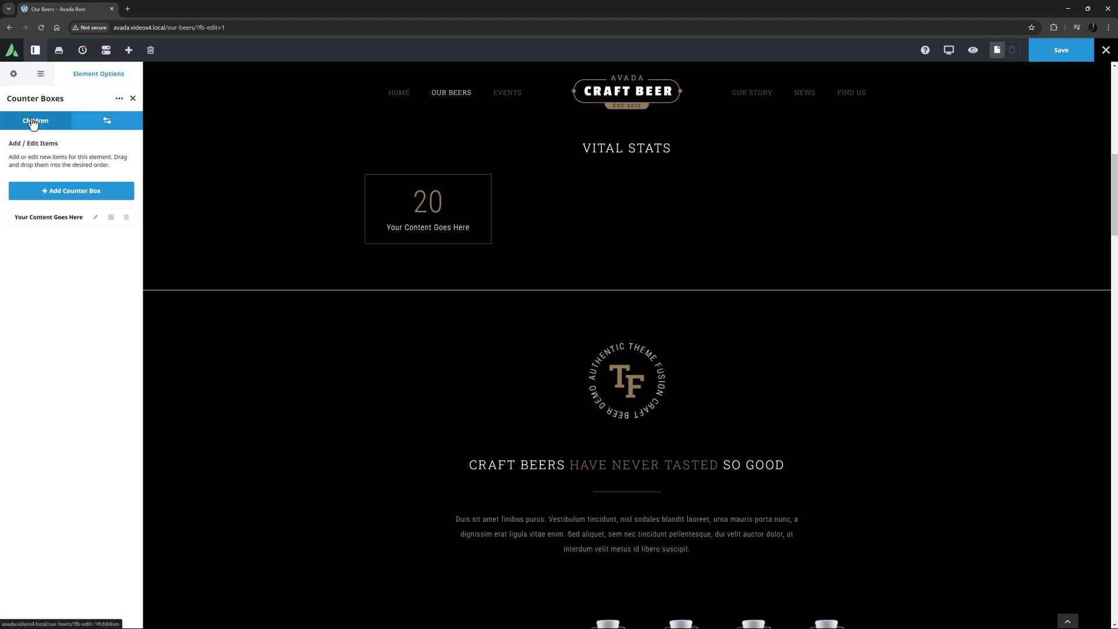
left_click(95, 216)
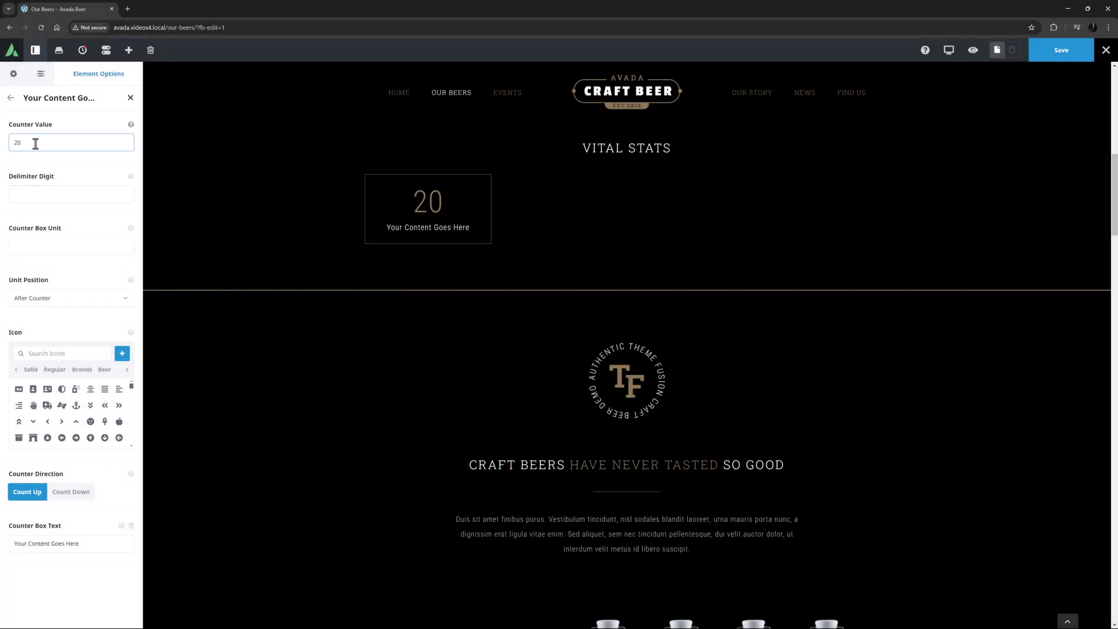
left_click_drag(35, 142, 8, 142)
type("14500")
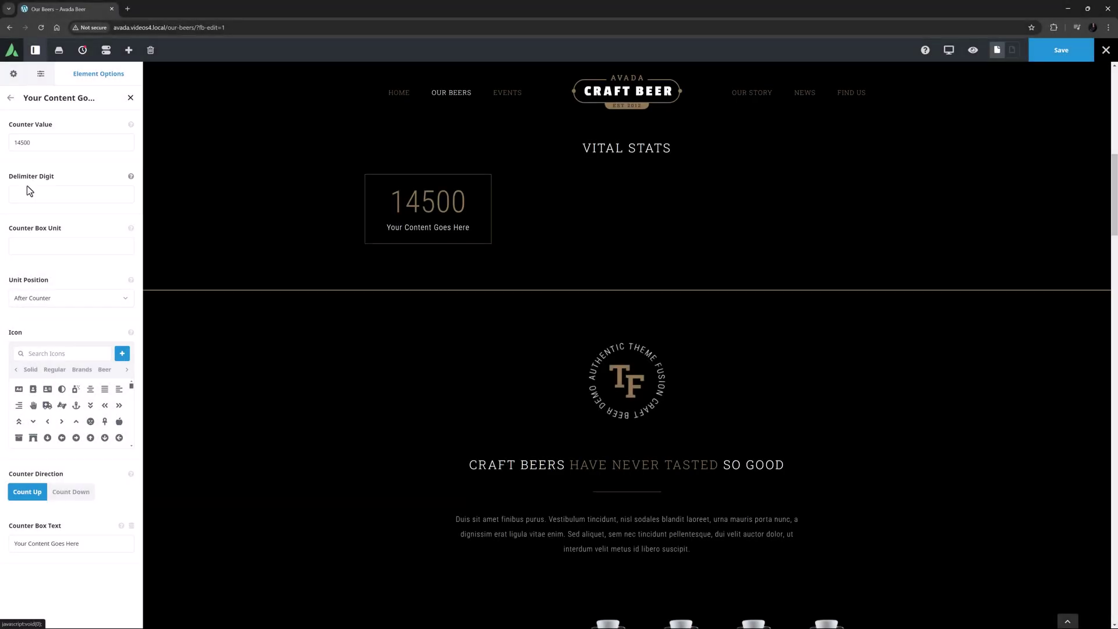
left_click(22, 194)
type(",")
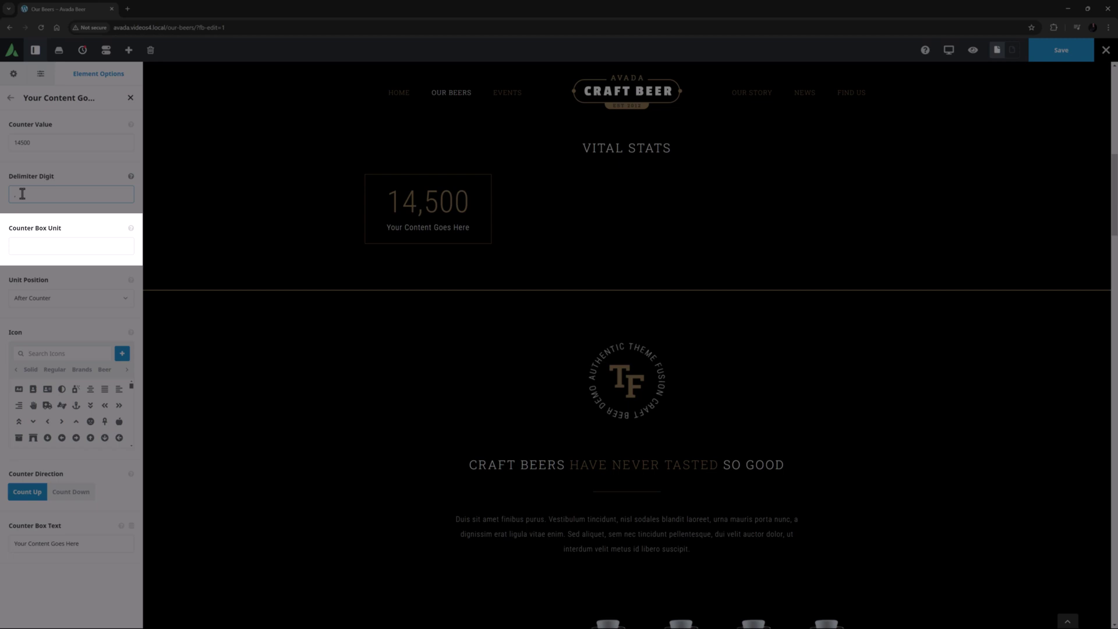
left_click(15, 246)
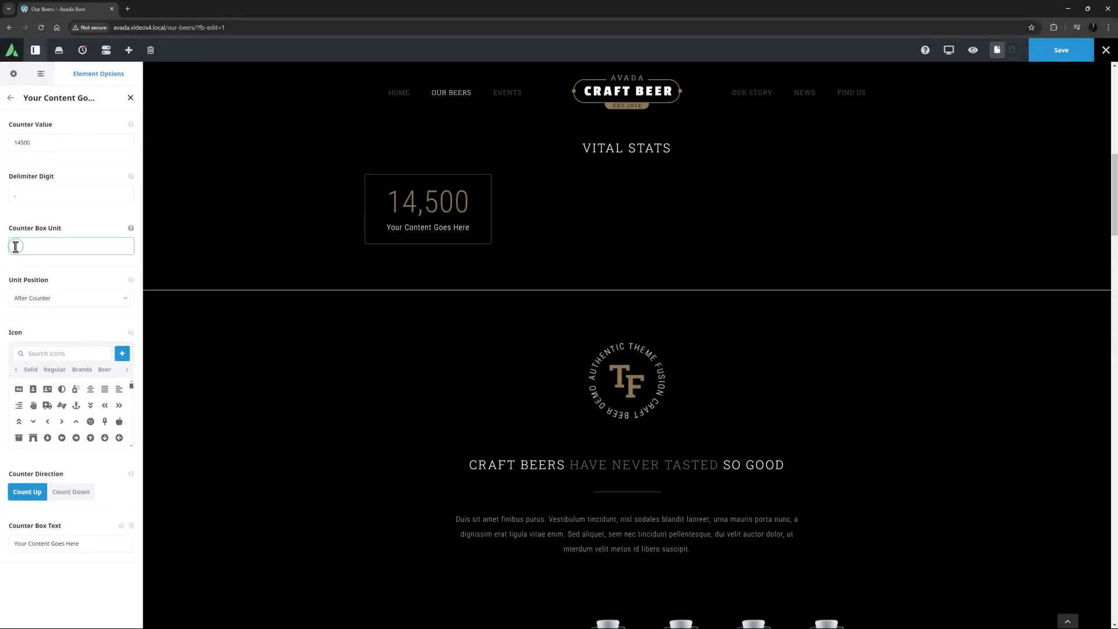
type("kg")
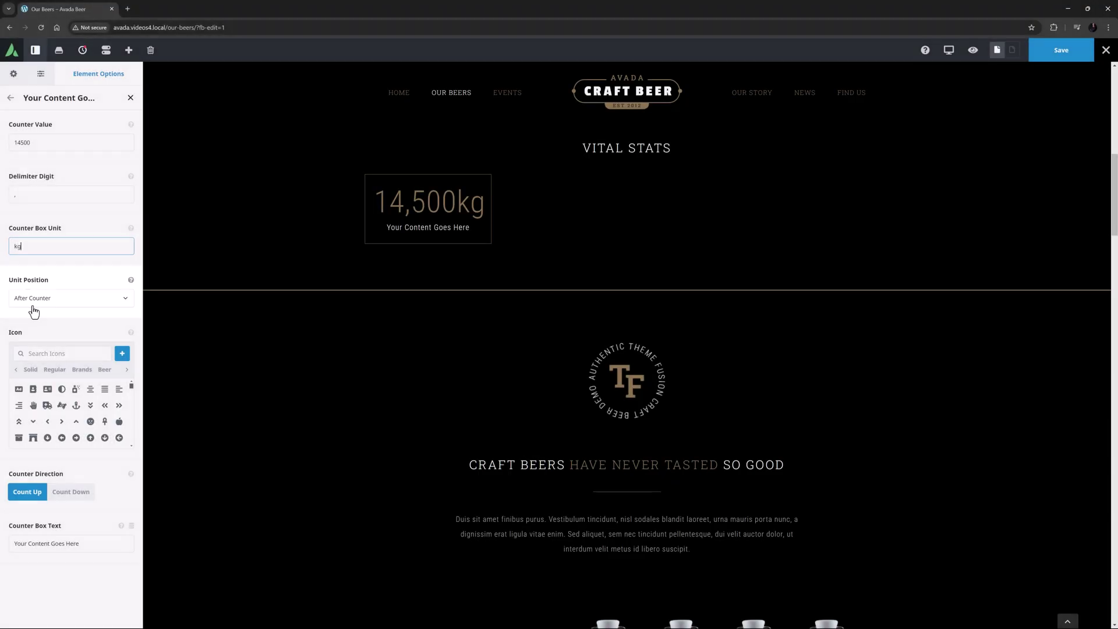
left_click(32, 300)
left_click(33, 309)
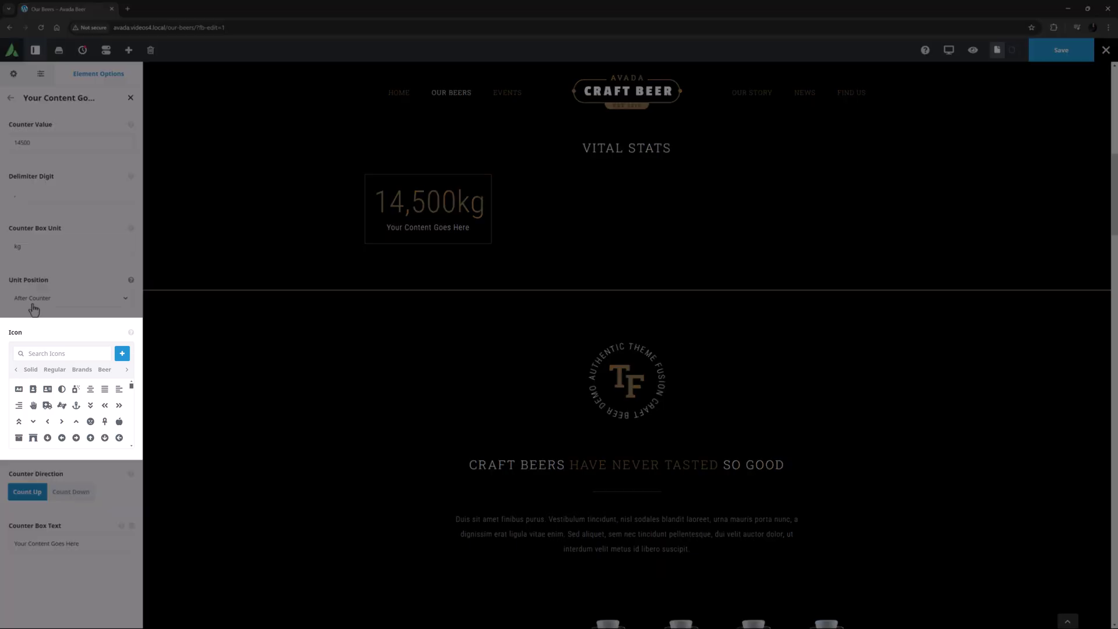
Step: Give it the Beer leaf icon and the caption 'Amount of hops used this year'
left_click(104, 371)
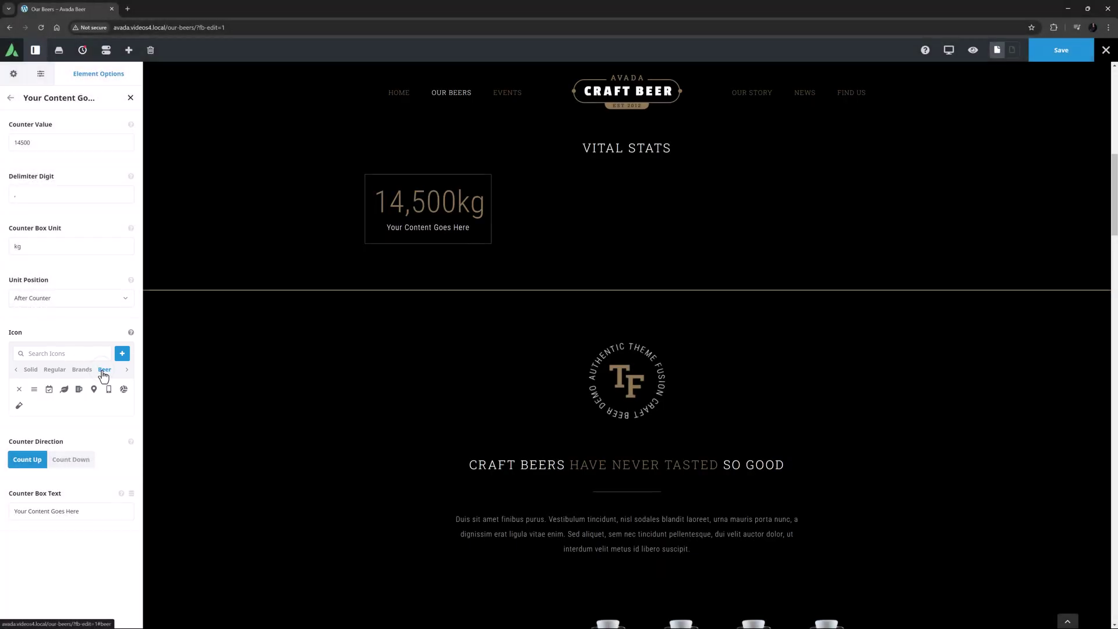
left_click(64, 390)
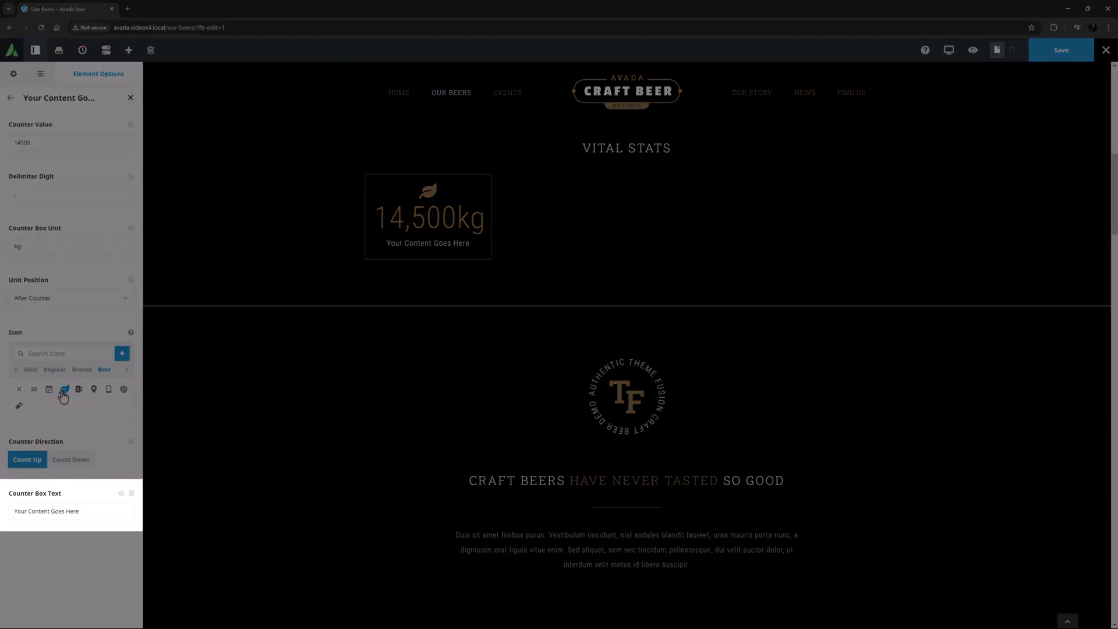
triple_click(22, 510)
type("Amount of hops used this year")
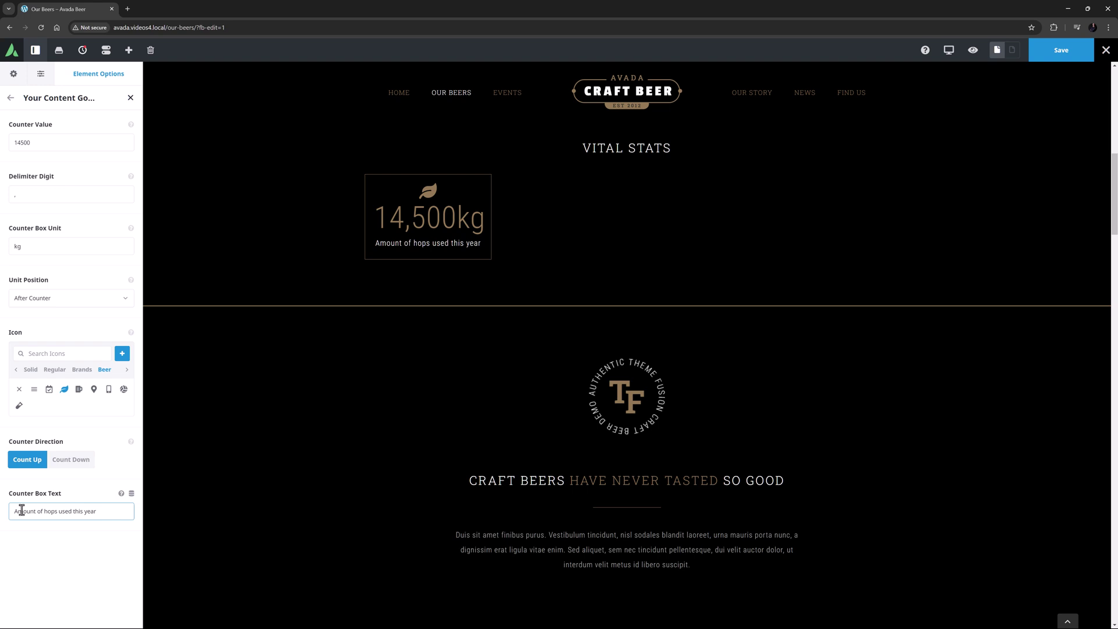
Step: Clone the first counter box three times to make four counters
left_click(11, 99)
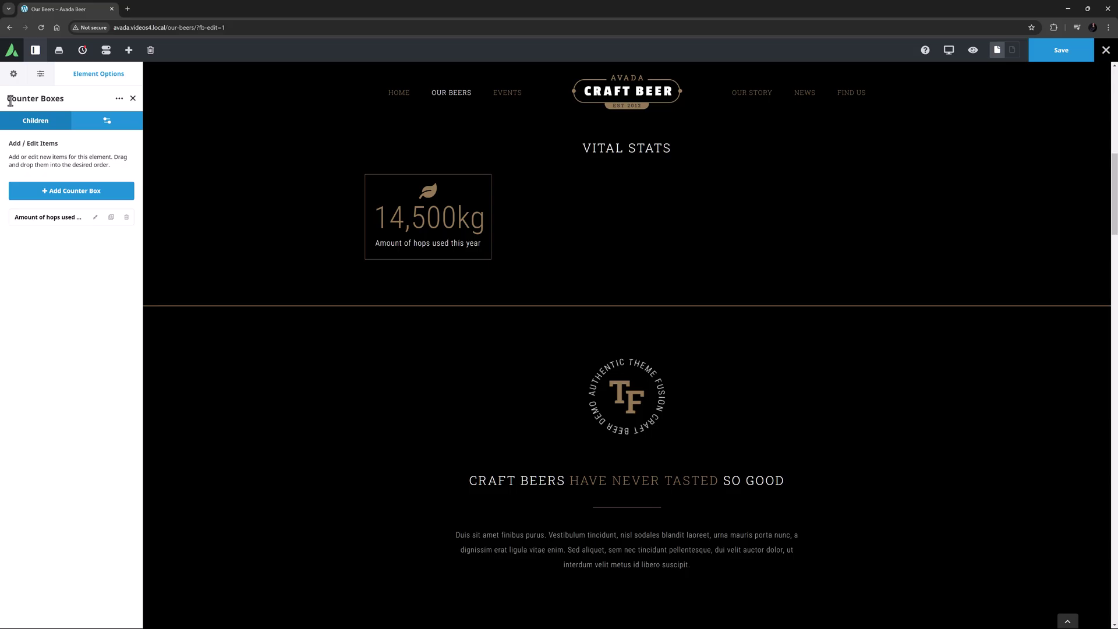
left_click(111, 219)
left_click(112, 219)
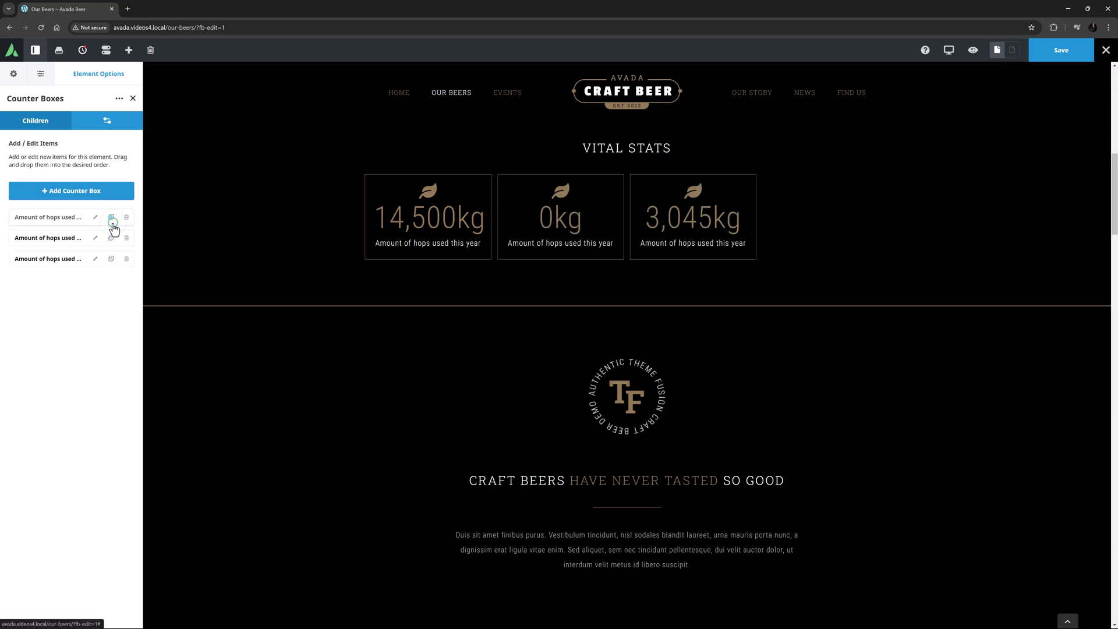
left_click(111, 218)
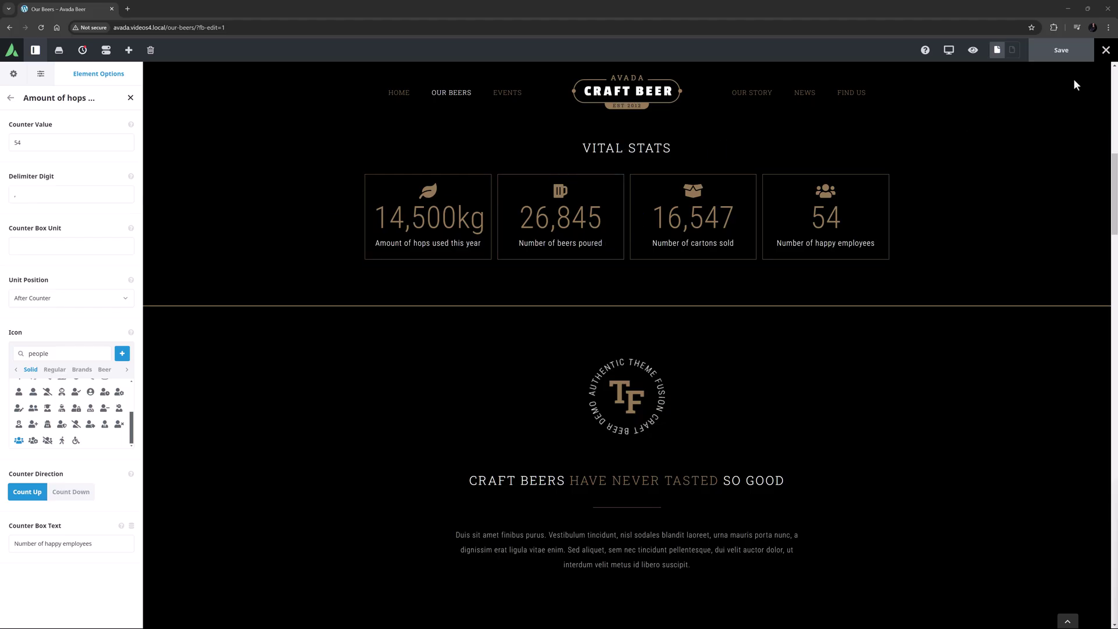
Step: Exit to the front end and scroll down to the VITAL STATS counters
mouse_move(1105, 50)
left_click(1087, 70)
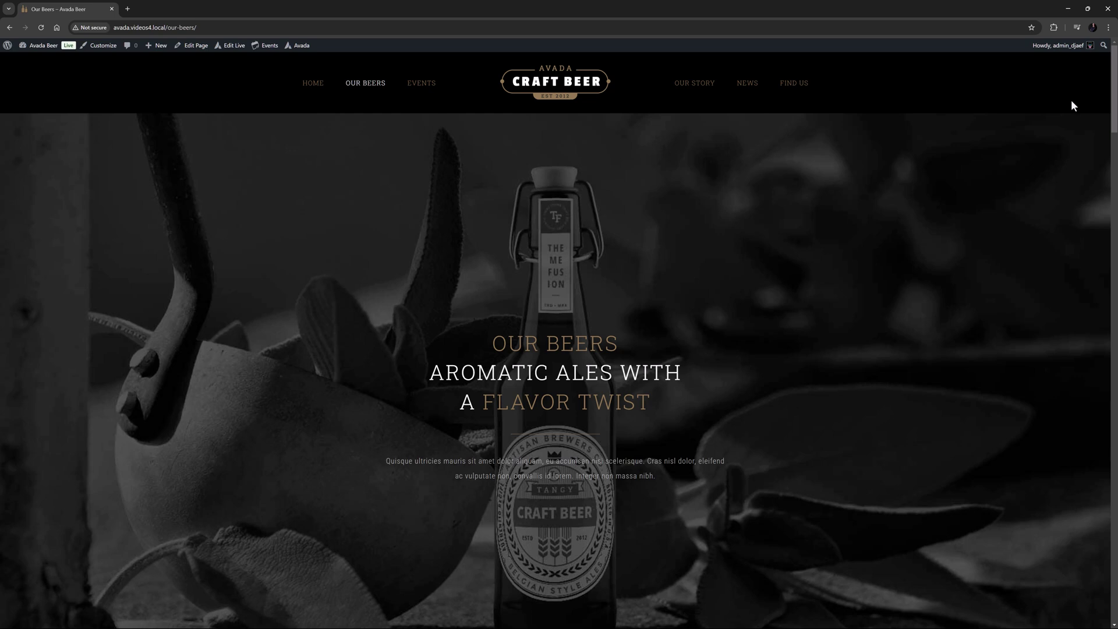
scroll(1071, 101, "down", 8)
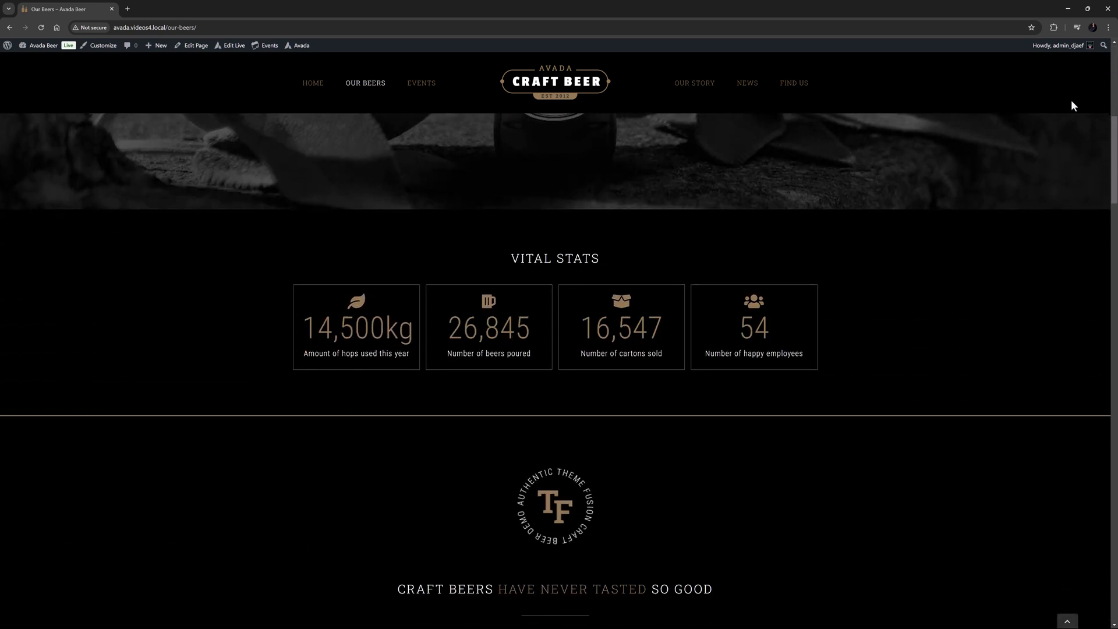